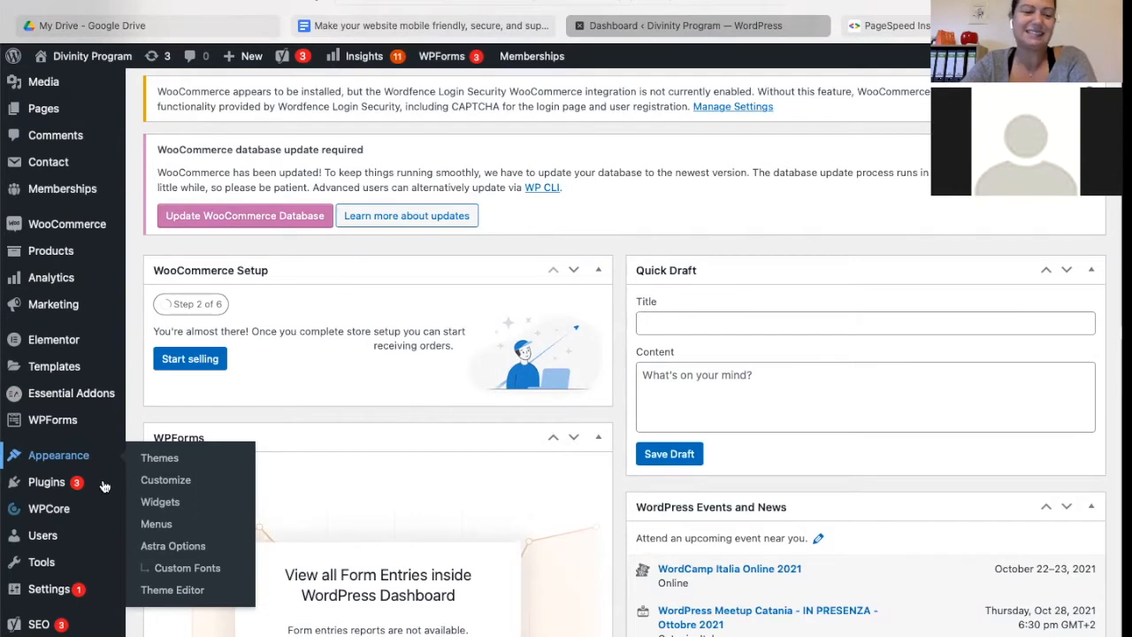
Open the page for adding new plugins to the site
{"action": "mouse_move", "coordinate": [103, 485]}
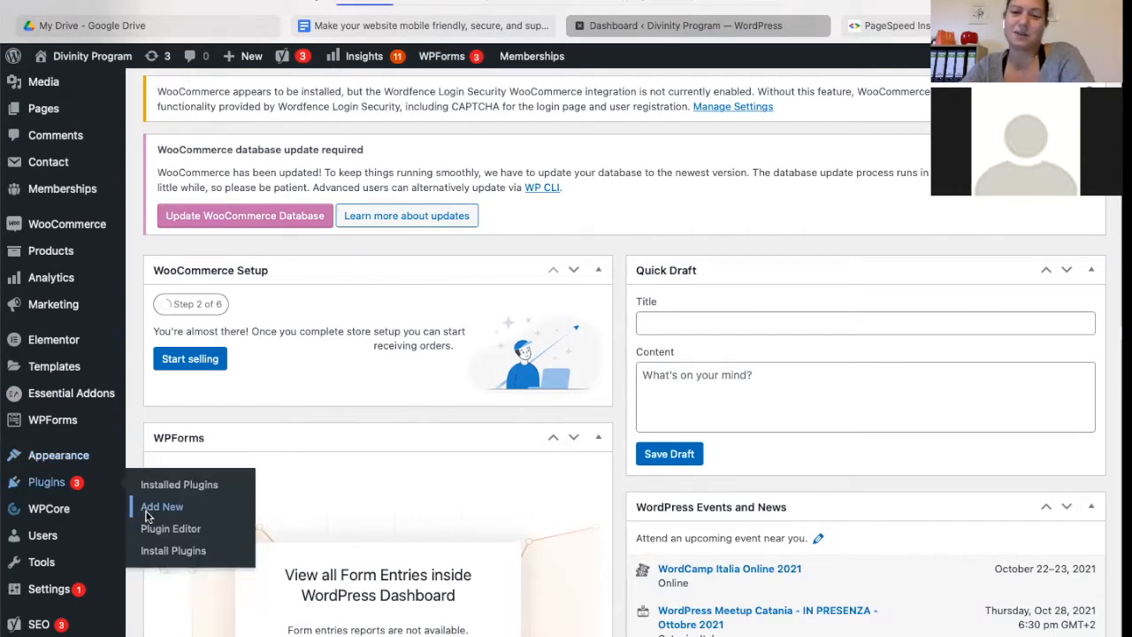
{"action": "left_click", "coordinate": [147, 513]}
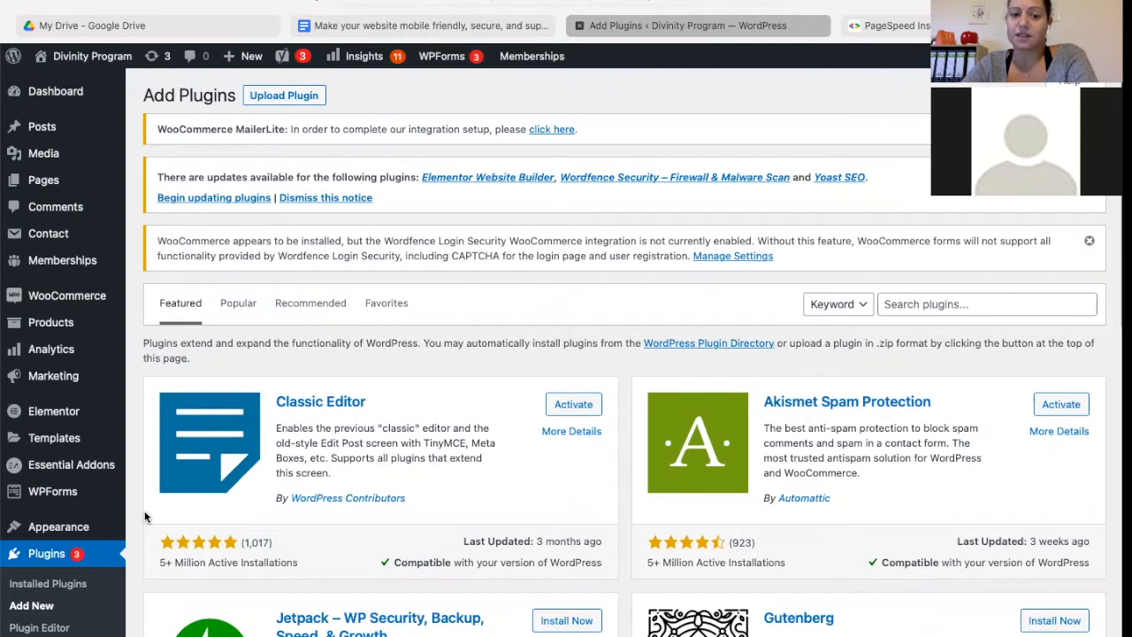
Search the plugin directory for "wp optim", and retry the search without the space as "wpoptim"
{"action": "left_click", "coordinate": [922, 303]}
{"action": "type", "text": "wp optim"}
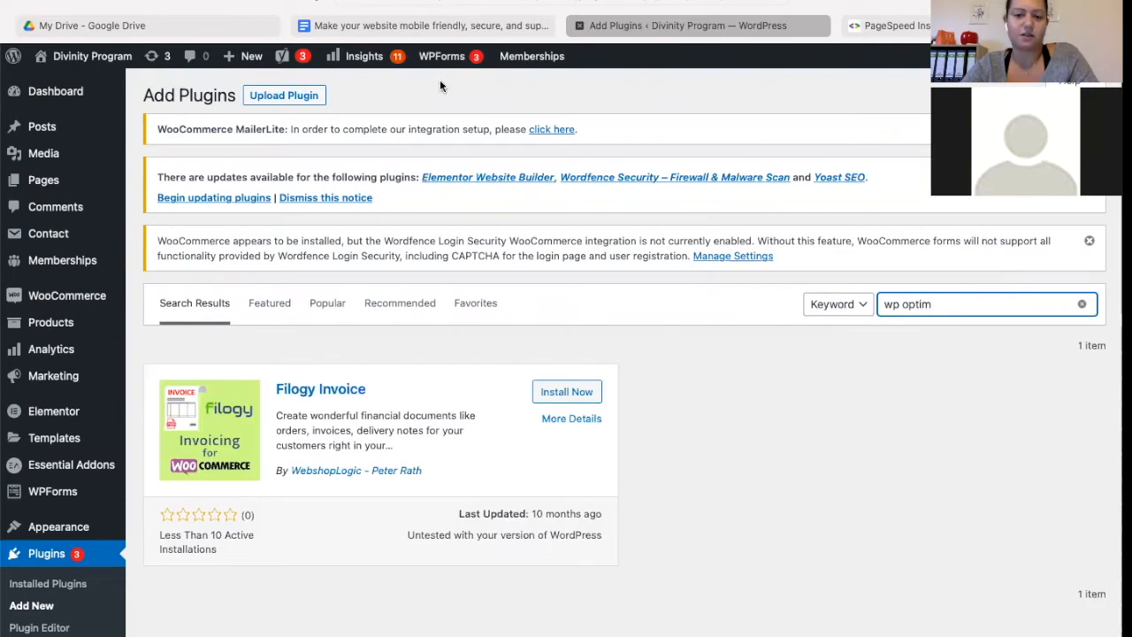
{"action": "key", "text": "Left"}
{"action": "key", "text": "Left"}
{"action": "key", "text": "Left"}
{"action": "key", "text": "Left"}
{"action": "key", "text": "Left"}
{"action": "key", "text": "BackSpace"}
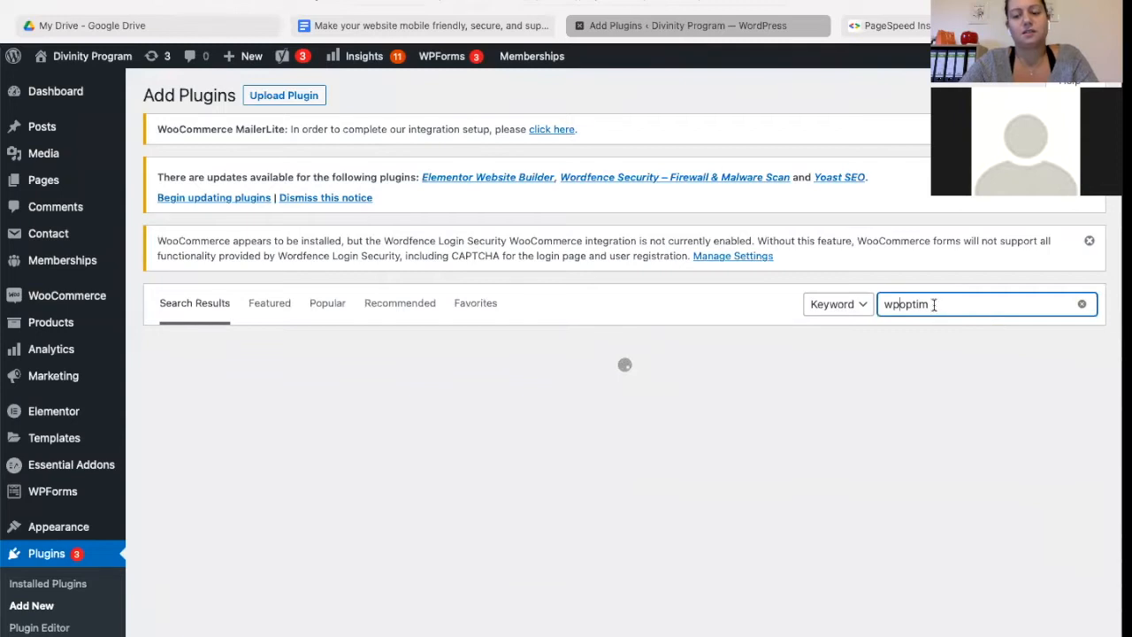
Copy the plugin name "WP Optimize" from the website guide document and search the plugin directory for it
{"action": "left_click", "coordinate": [459, 27]}
{"action": "left_click", "coordinate": [475, 338]}
{"action": "left_click_drag", "start_coordinate": [475, 338], "coordinate": [348, 336]}
{"action": "key", "text": "ctrl+c"}
{"action": "left_click", "coordinate": [382, 338]}
{"action": "left_click", "coordinate": [421, 338]}
{"action": "left_click", "coordinate": [705, 26]}
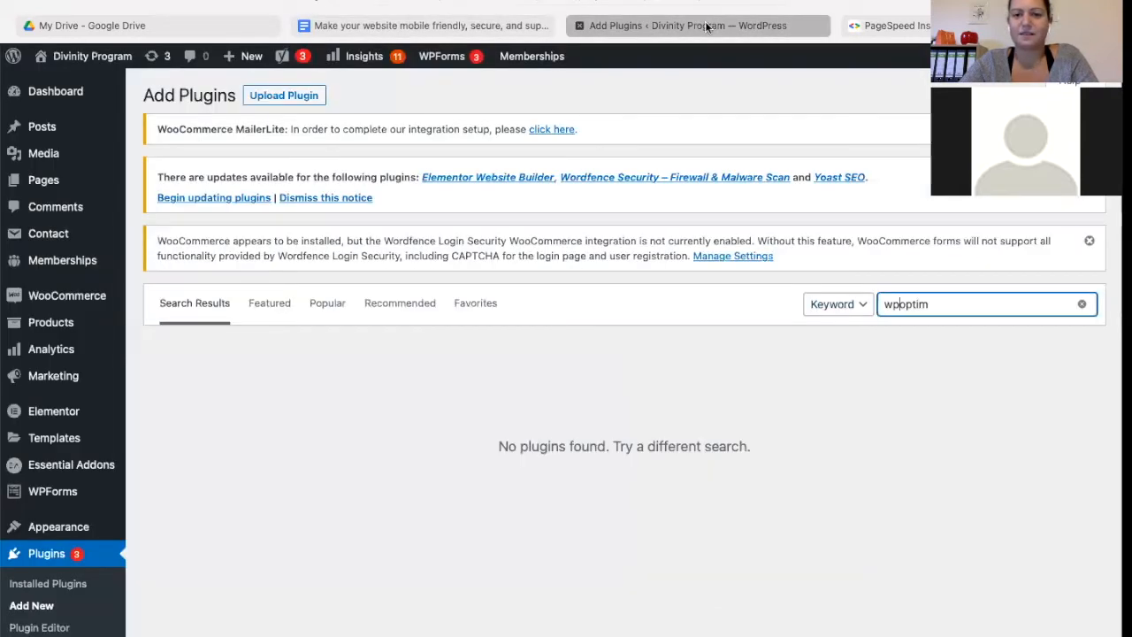
{"action": "double_click", "coordinate": [922, 304]}
{"action": "key", "text": "ctrl+v"}
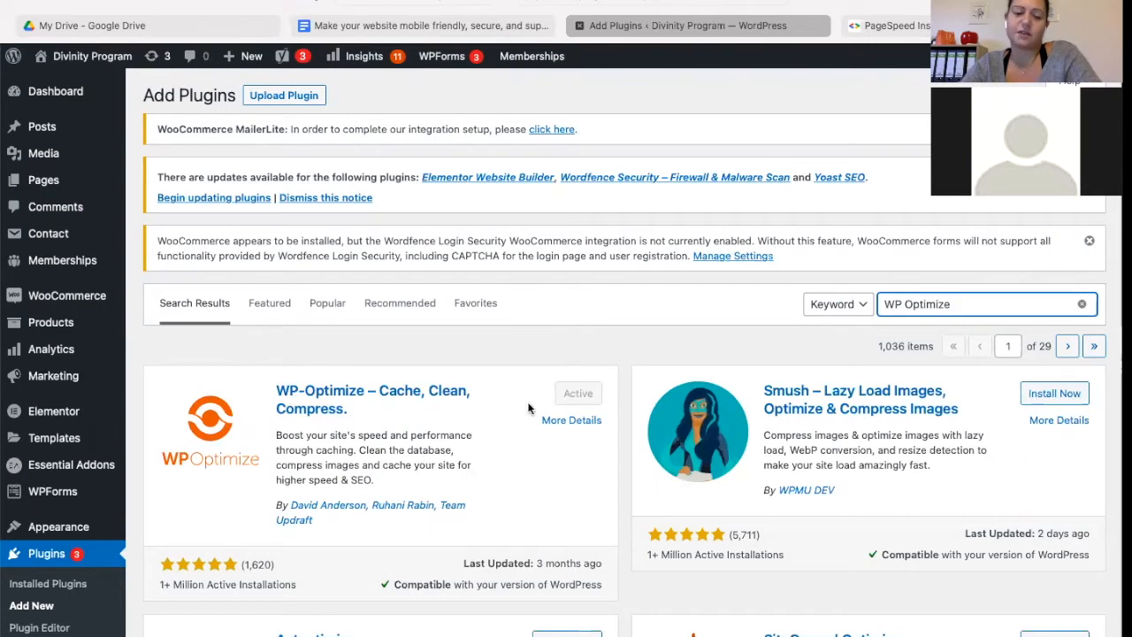
Open the database optimization page of the installed WP-Optimize plugin
{"action": "scroll", "coordinate": [395, 407], "scroll_direction": "down", "scroll_amount": 3}
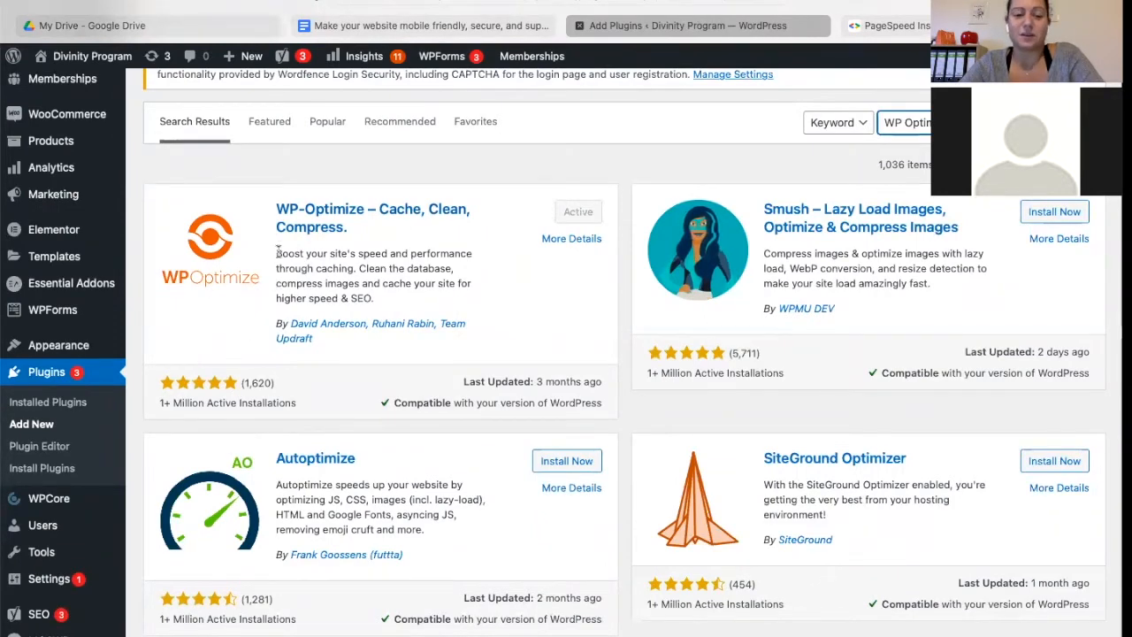
{"action": "scroll", "coordinate": [278, 251], "scroll_direction": "down", "scroll_amount": 5}
{"action": "mouse_move", "coordinate": [78, 596]}
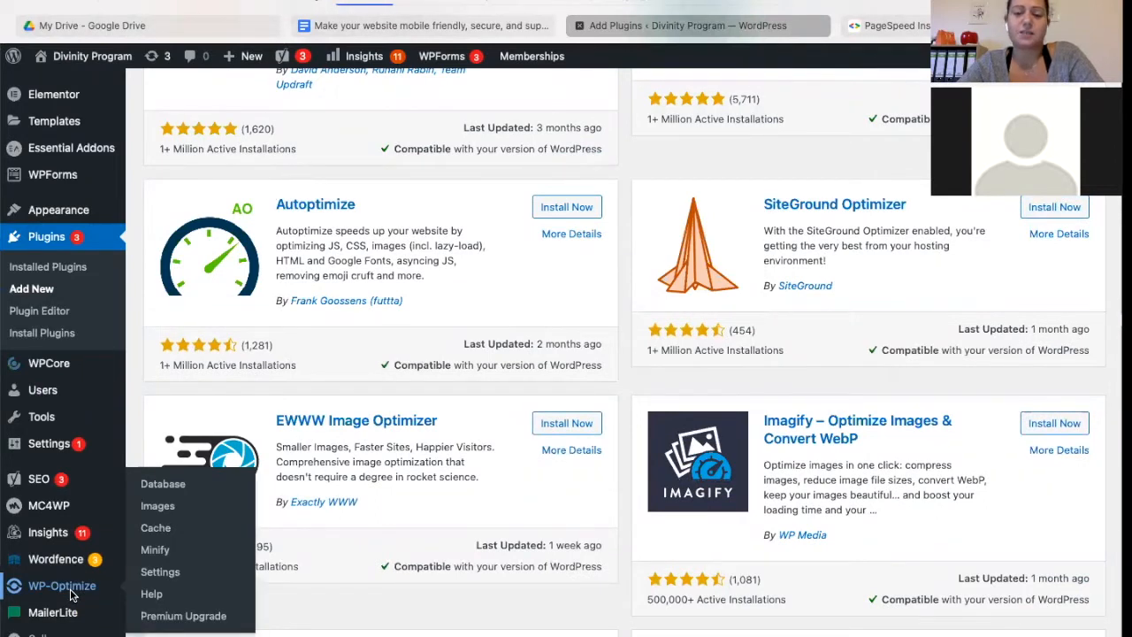
{"action": "left_click", "coordinate": [75, 596]}
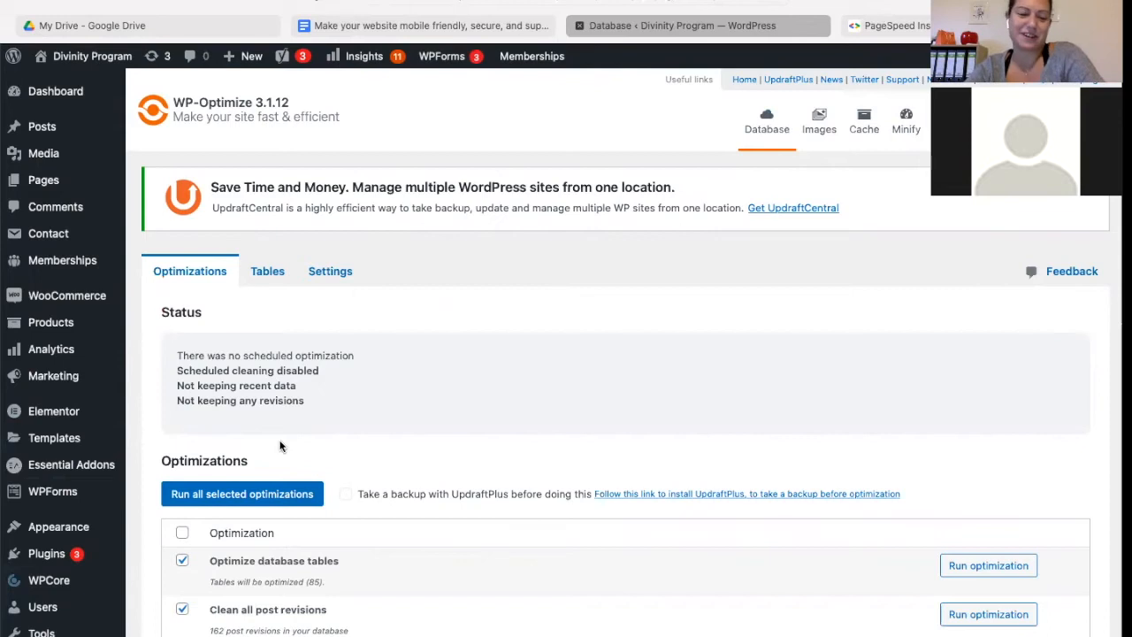
Select every database optimization in the list and run all the selected ones
{"action": "scroll", "coordinate": [283, 446], "scroll_direction": "down", "scroll_amount": 2}
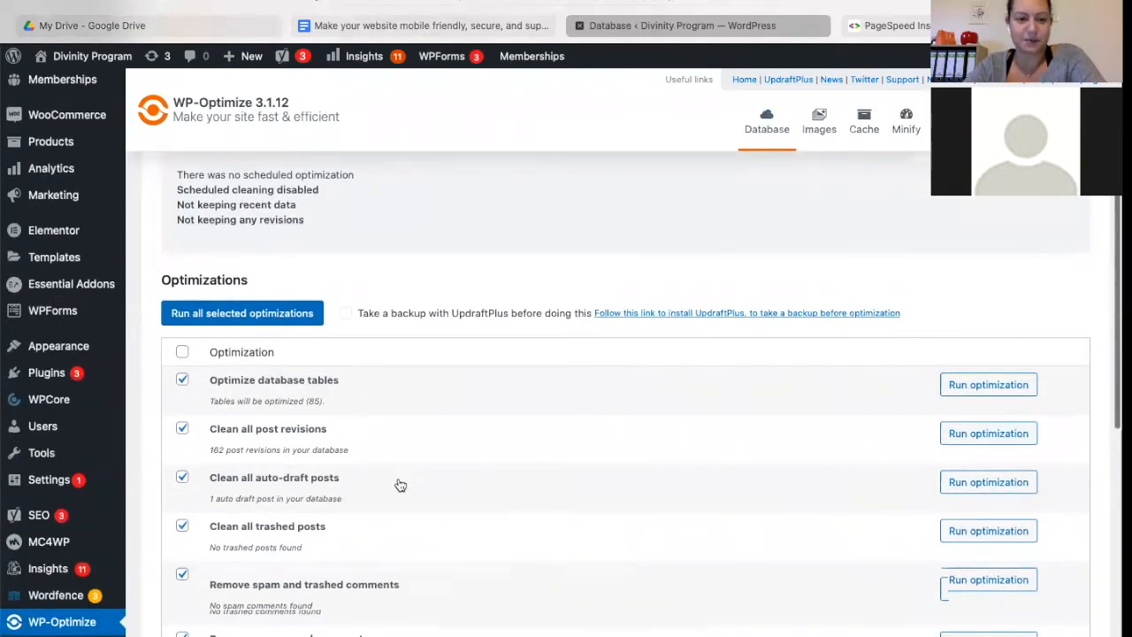
{"action": "scroll", "coordinate": [181, 405], "scroll_direction": "up", "scroll_amount": 1}
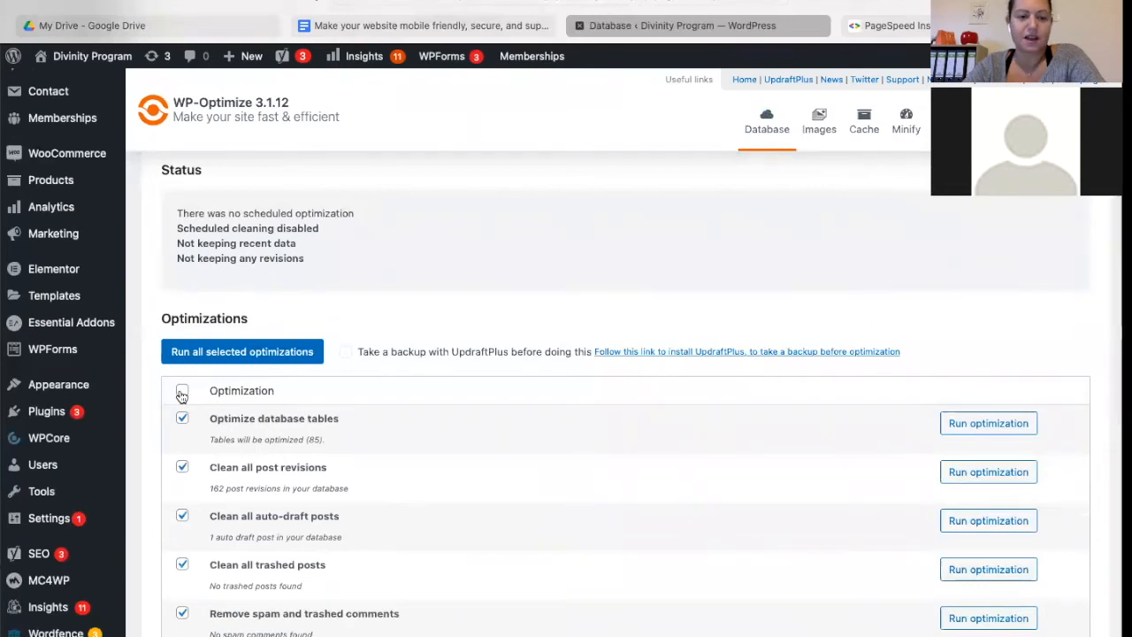
{"action": "scroll", "coordinate": [288, 426], "scroll_direction": "down", "scroll_amount": 5}
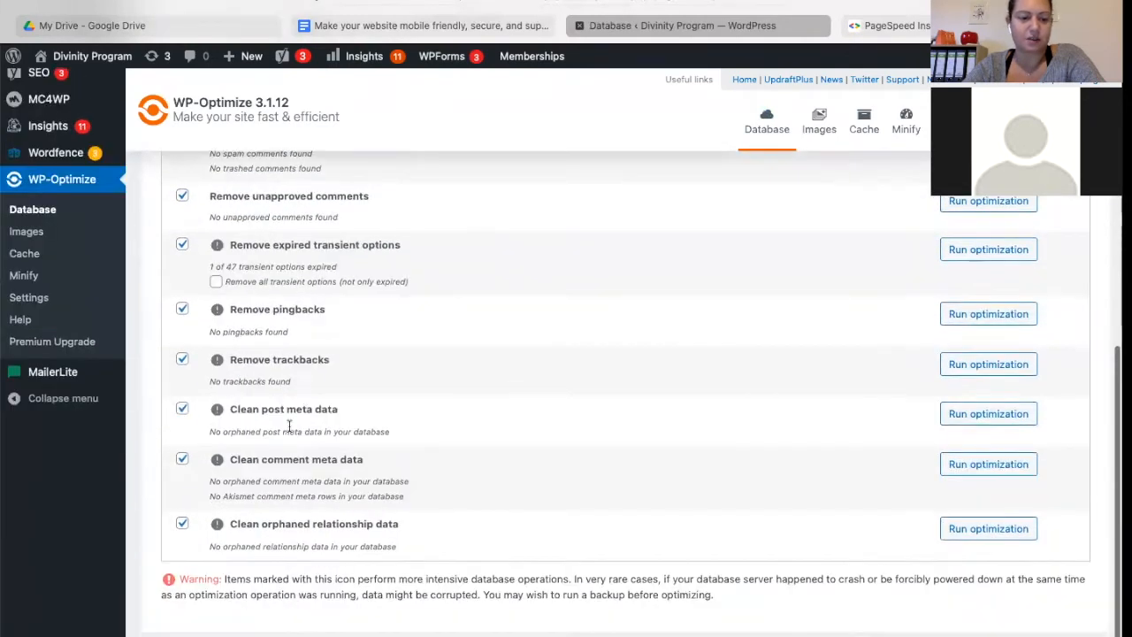
{"action": "scroll", "coordinate": [288, 425], "scroll_direction": "up", "scroll_amount": 5}
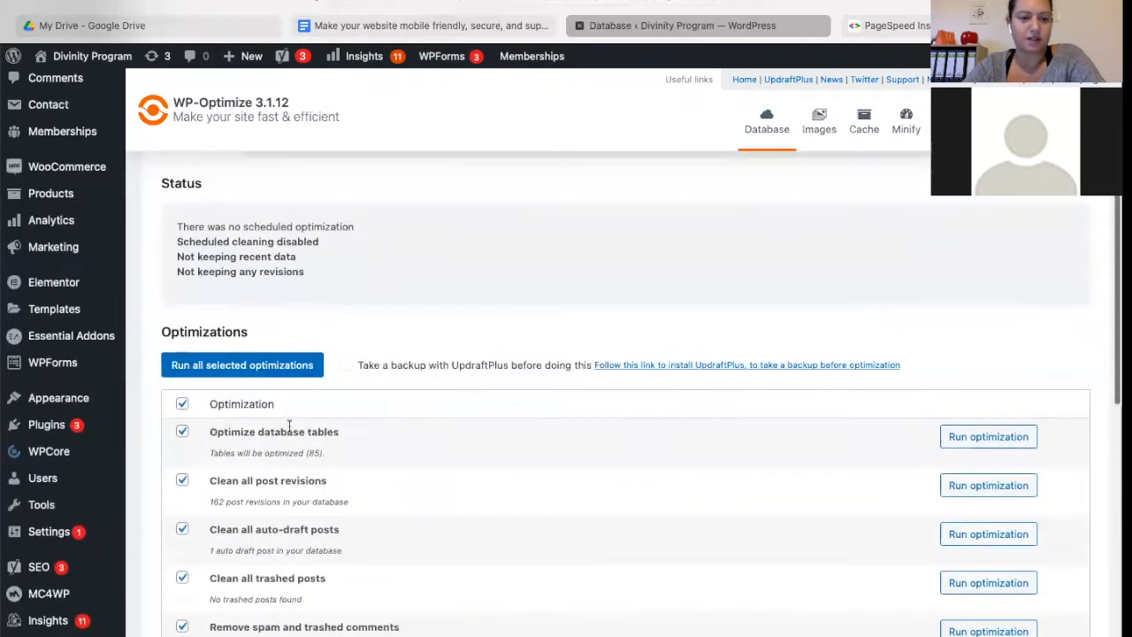
{"action": "left_click", "coordinate": [254, 369]}
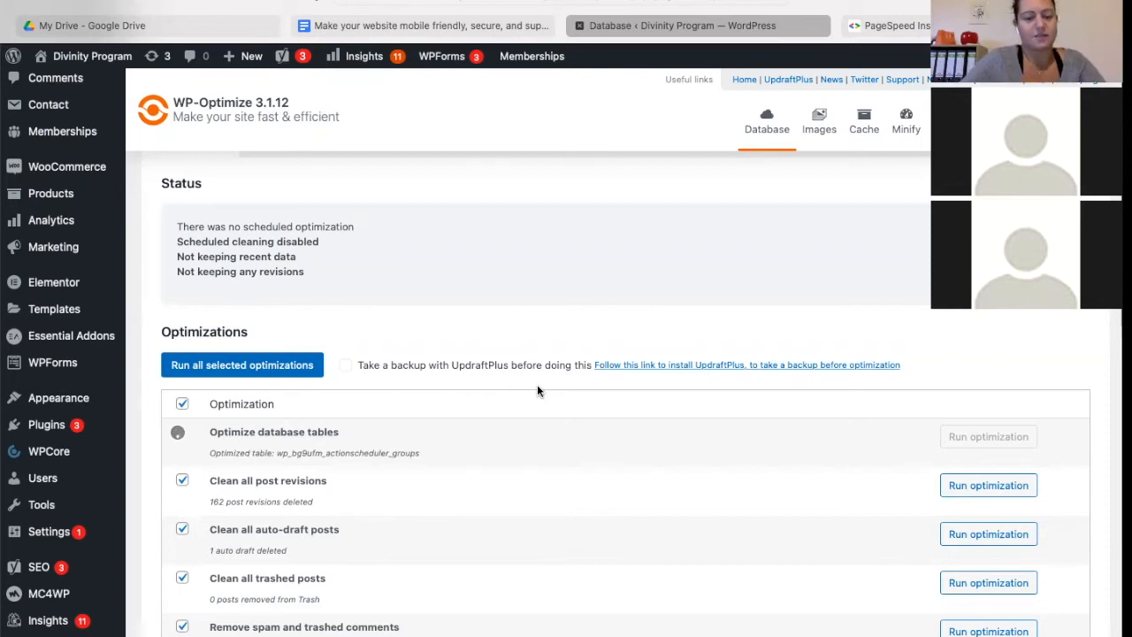
Enable scheduled clean-up and optimization in the database settings with the Weekly schedule, and save the settings
{"action": "scroll", "coordinate": [396, 311], "scroll_direction": "down", "scroll_amount": 3}
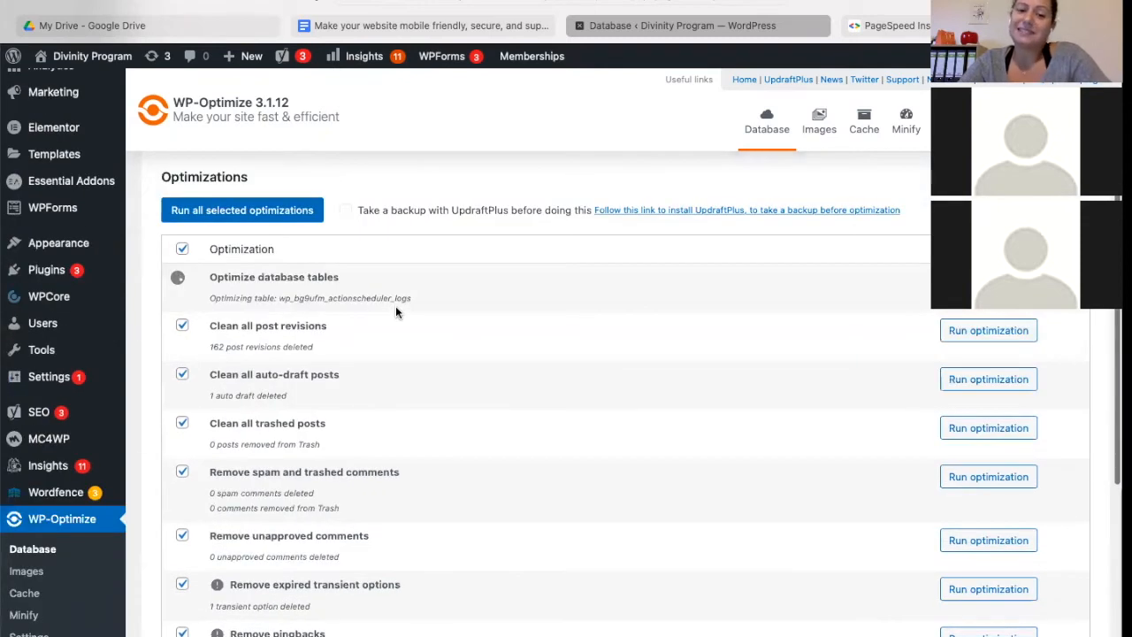
{"action": "scroll", "coordinate": [396, 311], "scroll_direction": "down", "scroll_amount": 5}
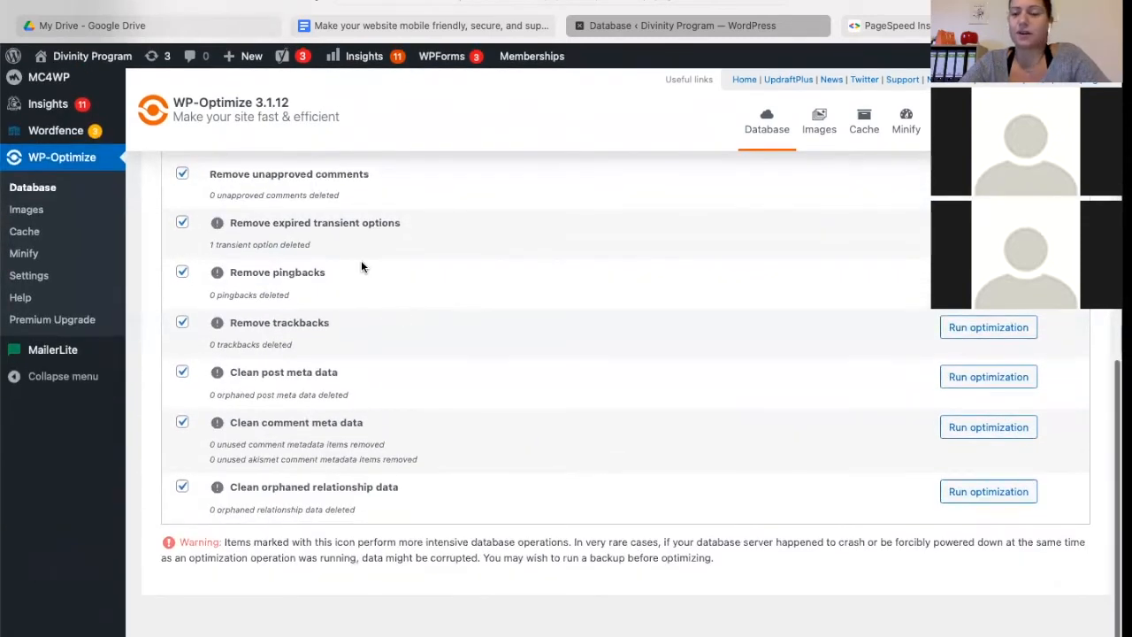
{"action": "scroll", "coordinate": [360, 262], "scroll_direction": "up", "scroll_amount": 4}
{"action": "scroll", "coordinate": [363, 265], "scroll_direction": "up", "scroll_amount": 3}
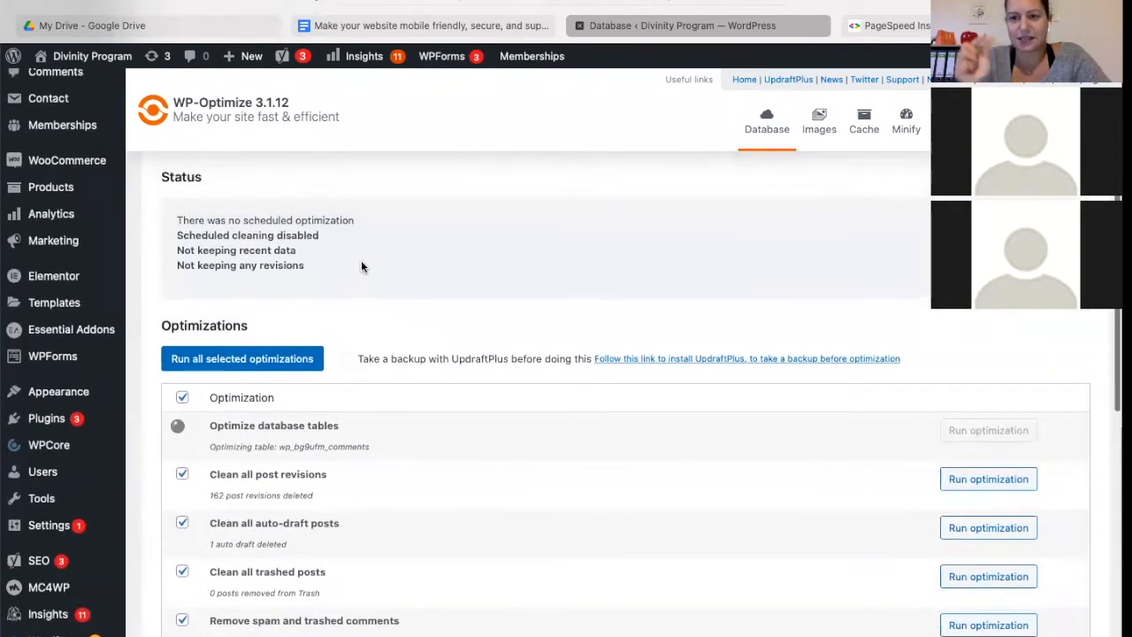
{"action": "scroll", "coordinate": [352, 233], "scroll_direction": "up", "scroll_amount": 2}
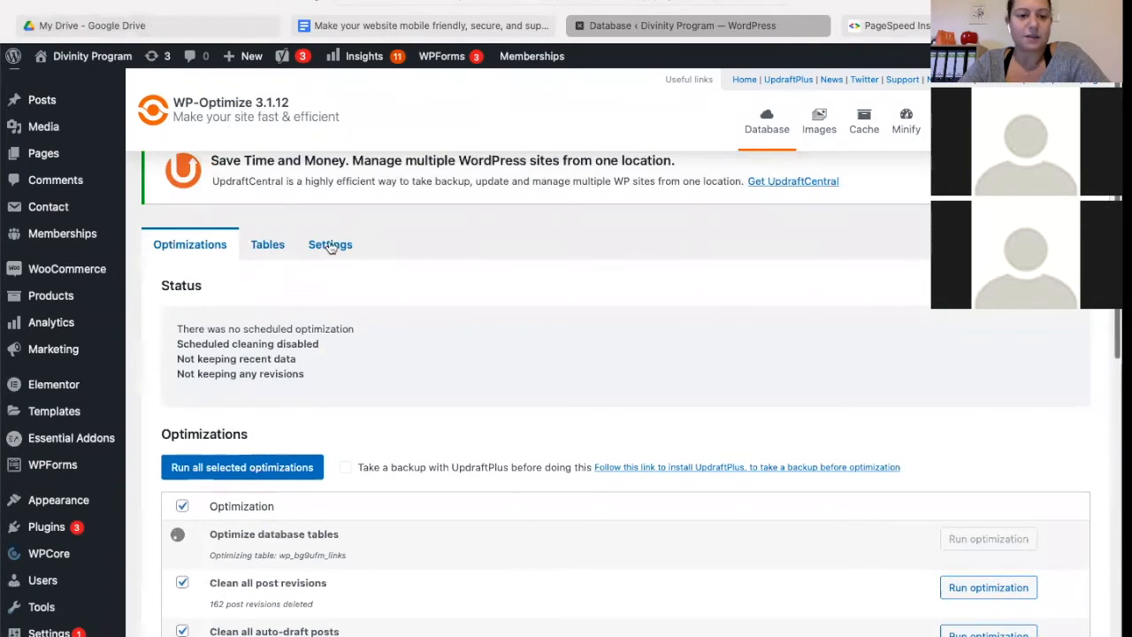
{"action": "left_click", "coordinate": [329, 244]}
{"action": "scroll", "coordinate": [291, 451], "scroll_direction": "down", "scroll_amount": 3}
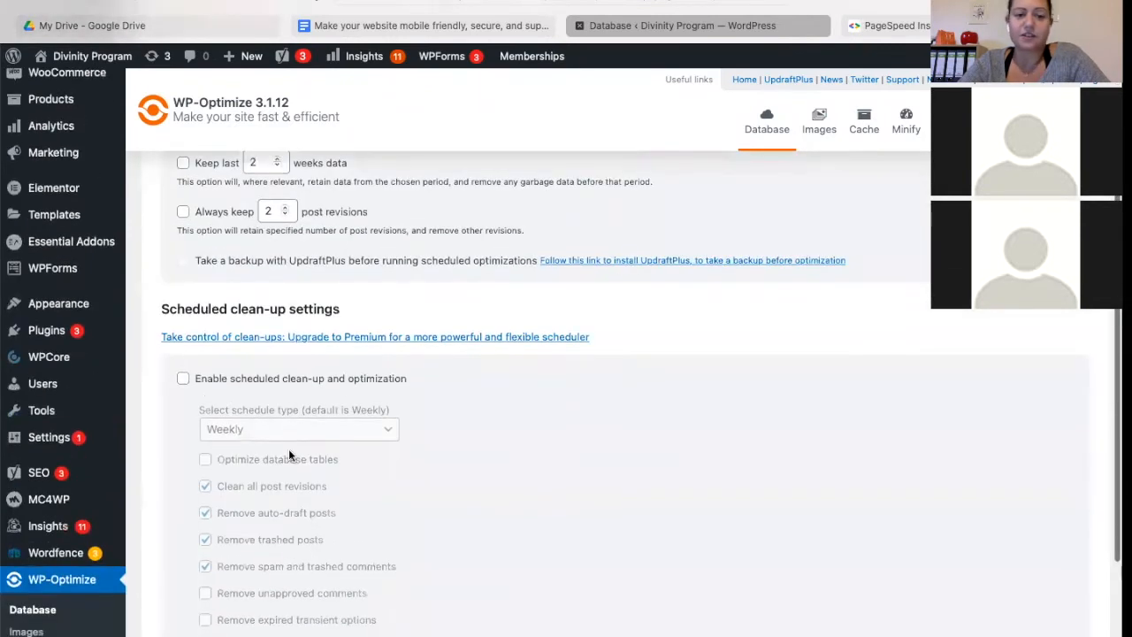
{"action": "left_click", "coordinate": [182, 379]}
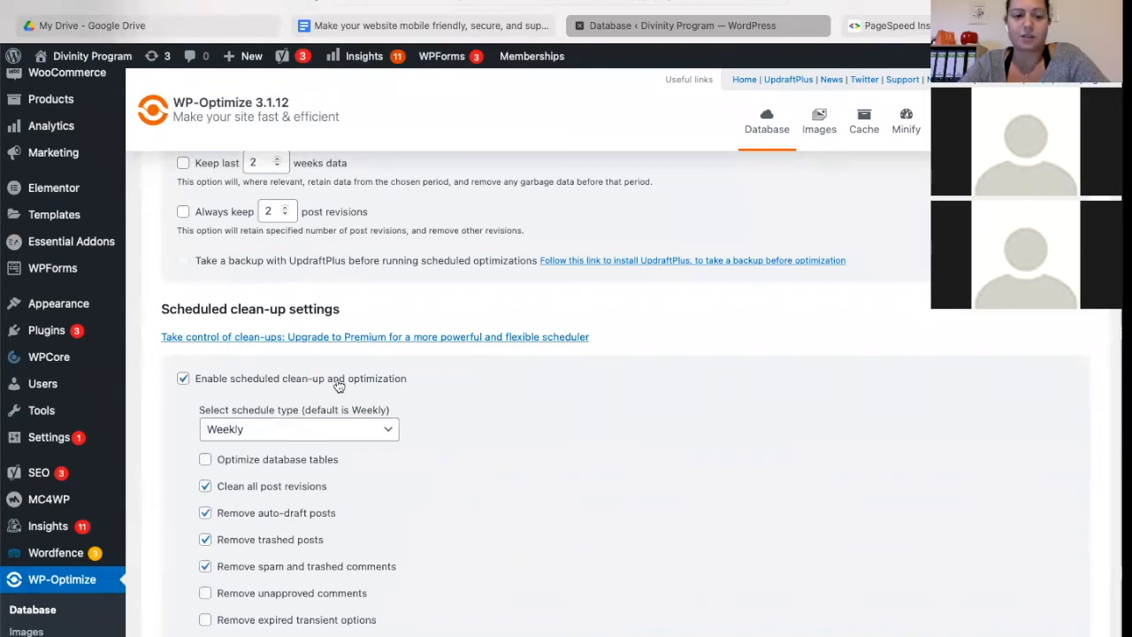
{"action": "scroll", "coordinate": [398, 454], "scroll_direction": "down", "scroll_amount": 3}
{"action": "left_click", "coordinate": [182, 527]}
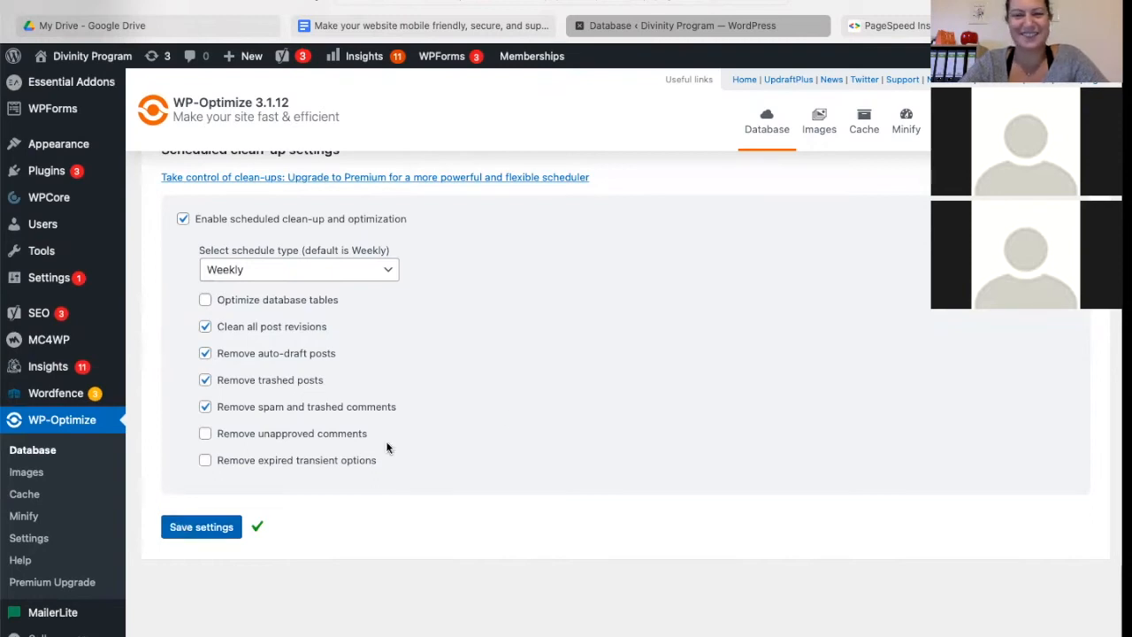
Check the scheduled cleaning status and the progress of the database optimizations
{"action": "scroll", "coordinate": [591, 348], "scroll_direction": "up", "scroll_amount": 5}
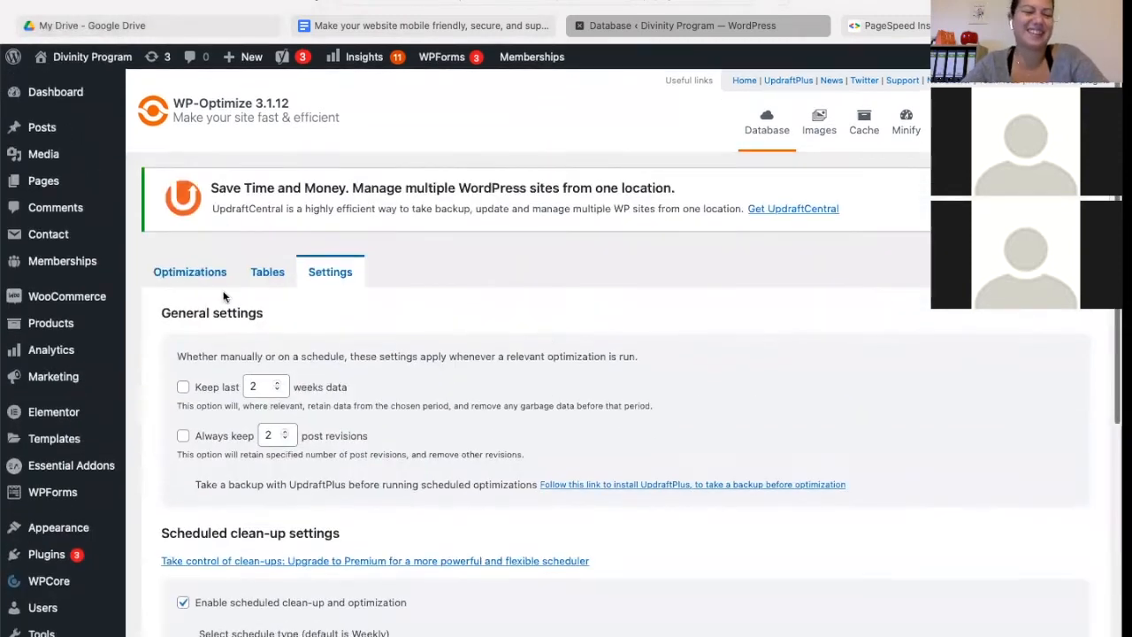
{"action": "left_click", "coordinate": [191, 270]}
{"action": "scroll", "coordinate": [584, 341], "scroll_direction": "down", "scroll_amount": 3}
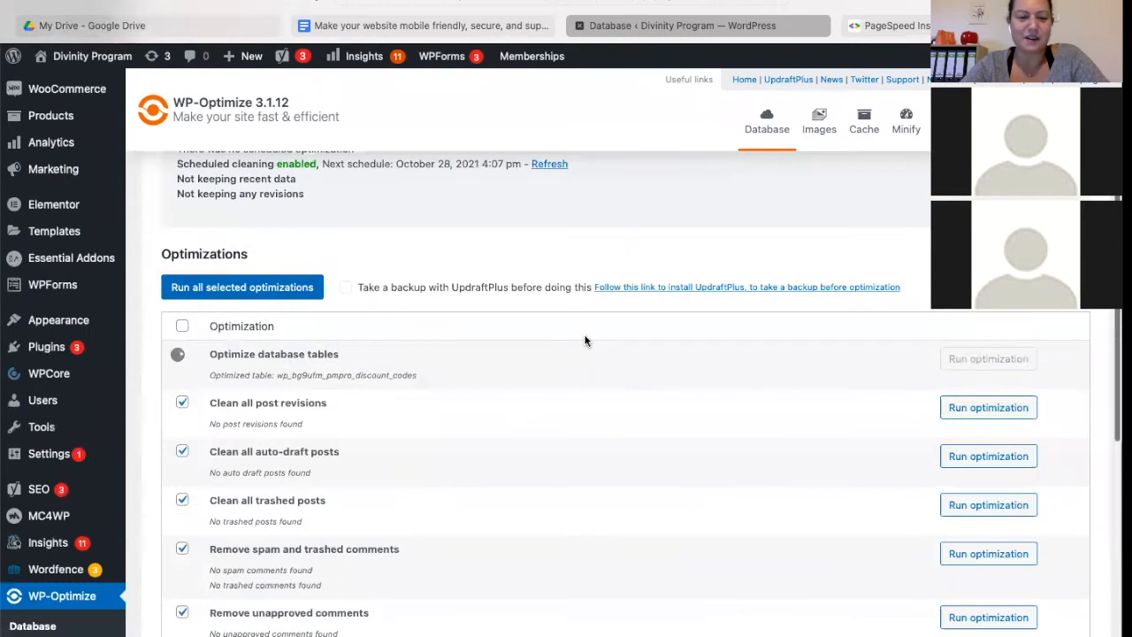
{"action": "scroll", "coordinate": [526, 280], "scroll_direction": "up", "scroll_amount": 4}
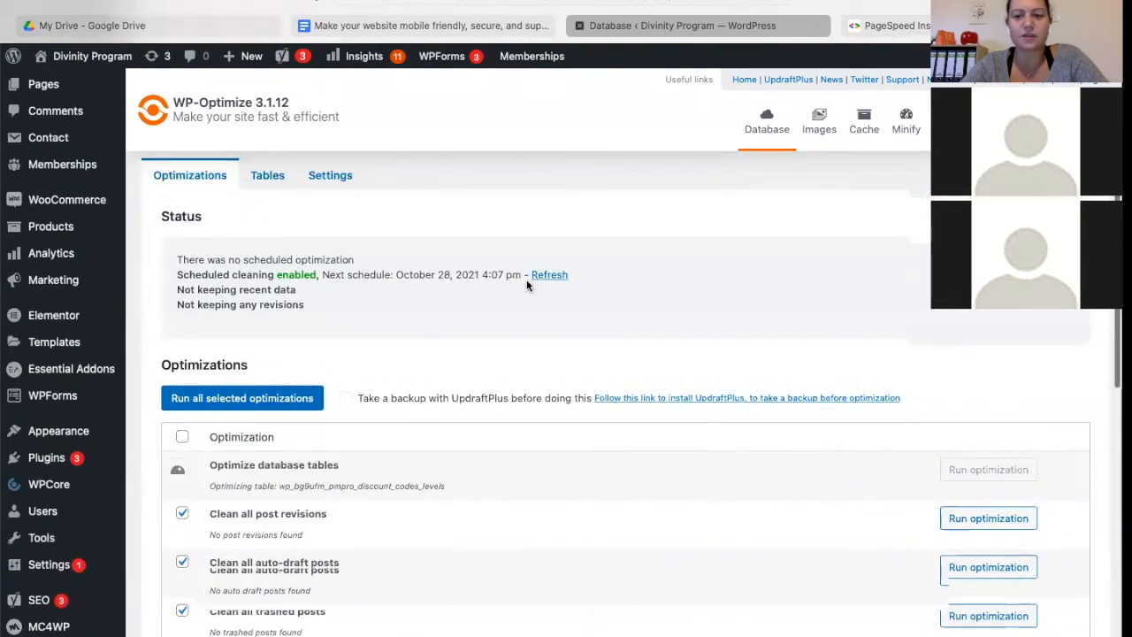
Turn on automatic compression of newly-added images in the image compression options
{"action": "left_click", "coordinate": [817, 125]}
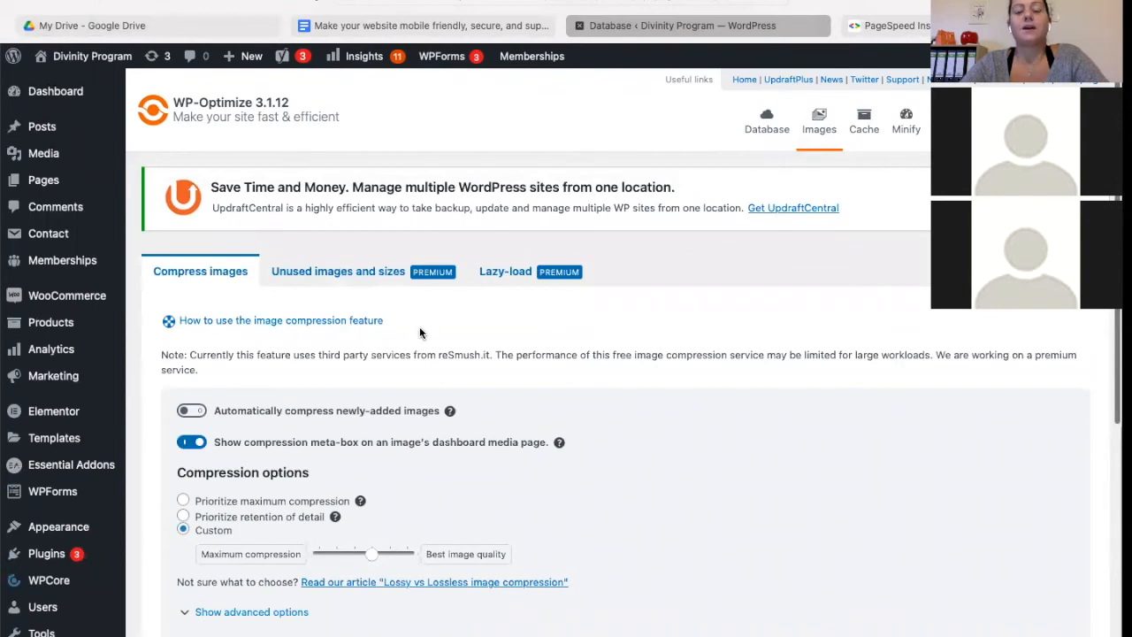
{"action": "scroll", "coordinate": [419, 333], "scroll_direction": "down", "scroll_amount": 5}
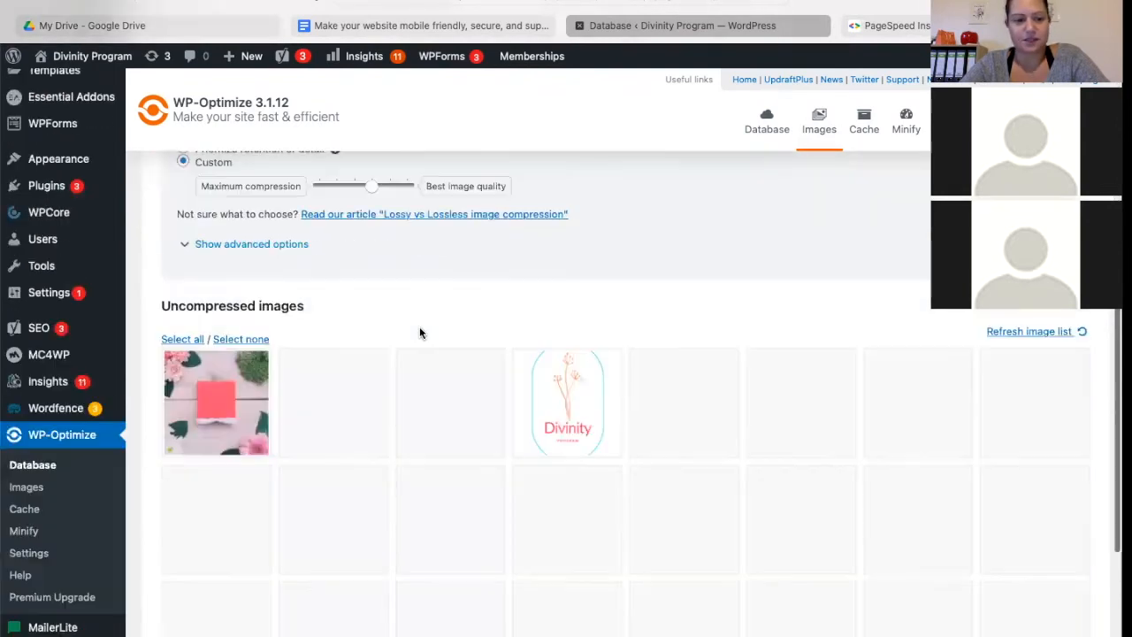
{"action": "scroll", "coordinate": [419, 331], "scroll_direction": "up", "scroll_amount": 3}
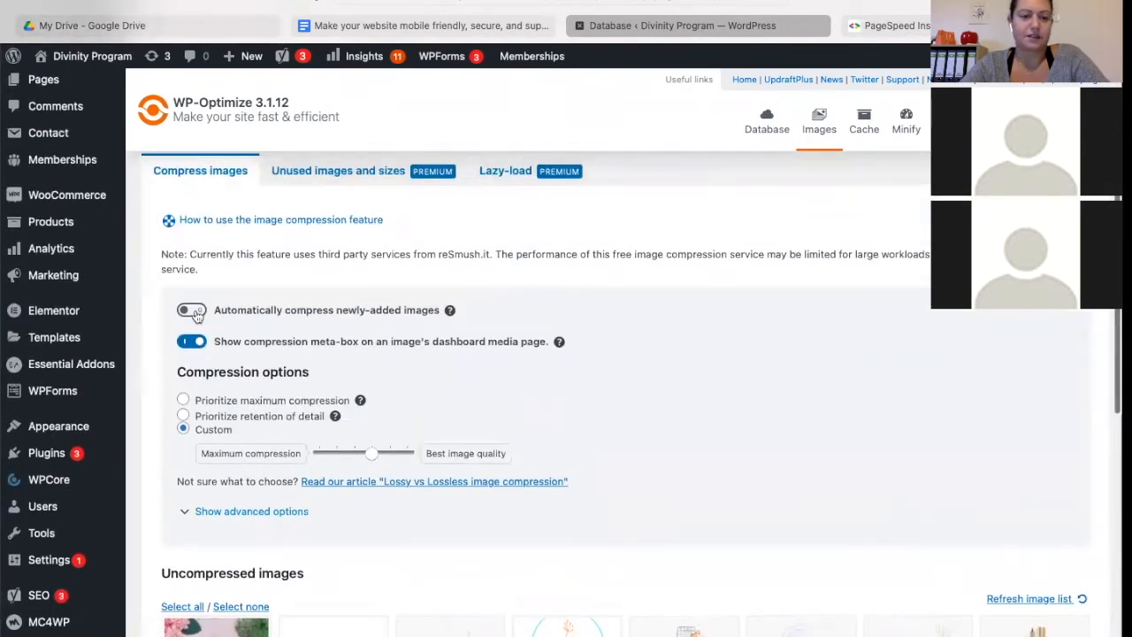
{"action": "left_click", "coordinate": [191, 312]}
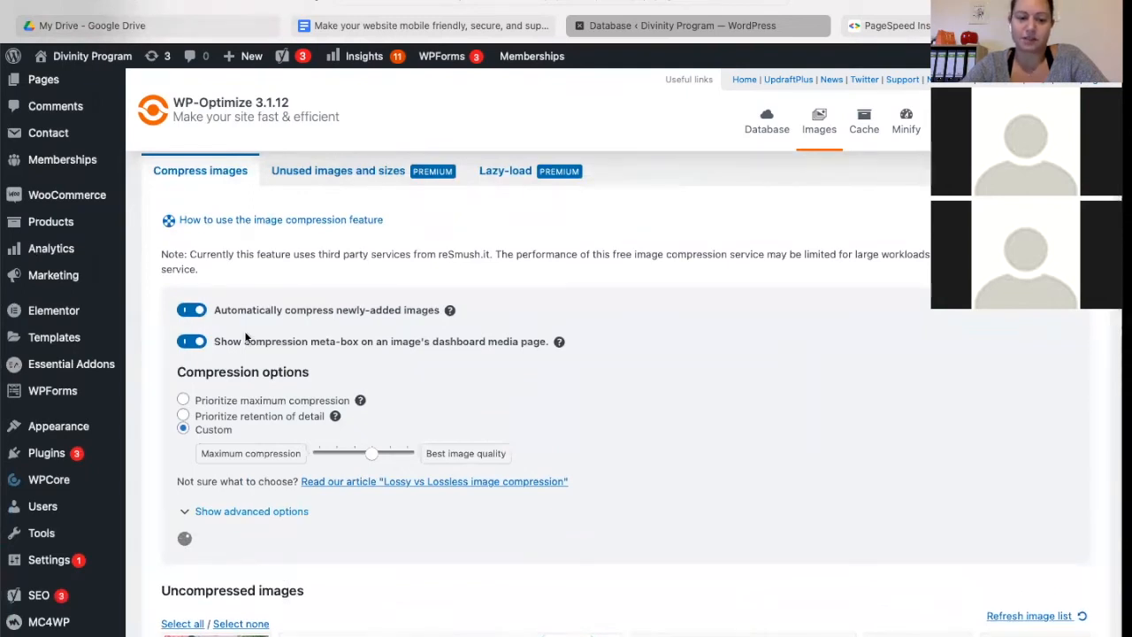
Try to compress all the uncompressed images, then cancel the compression and dismiss the message
{"action": "scroll", "coordinate": [486, 426], "scroll_direction": "down", "scroll_amount": 2}
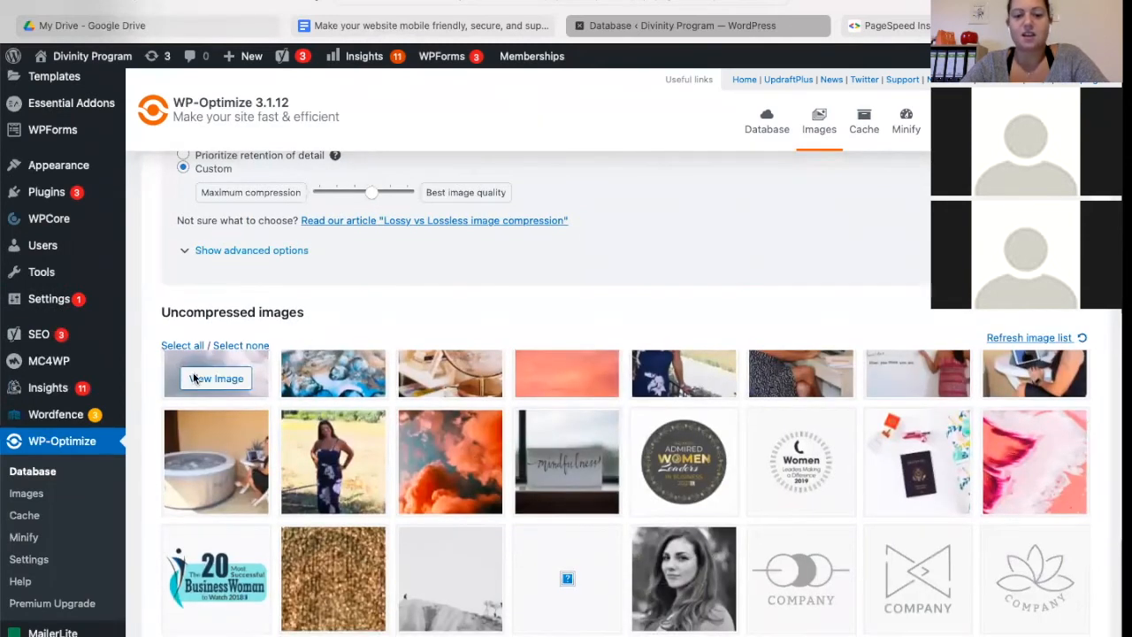
{"action": "left_click", "coordinate": [190, 345]}
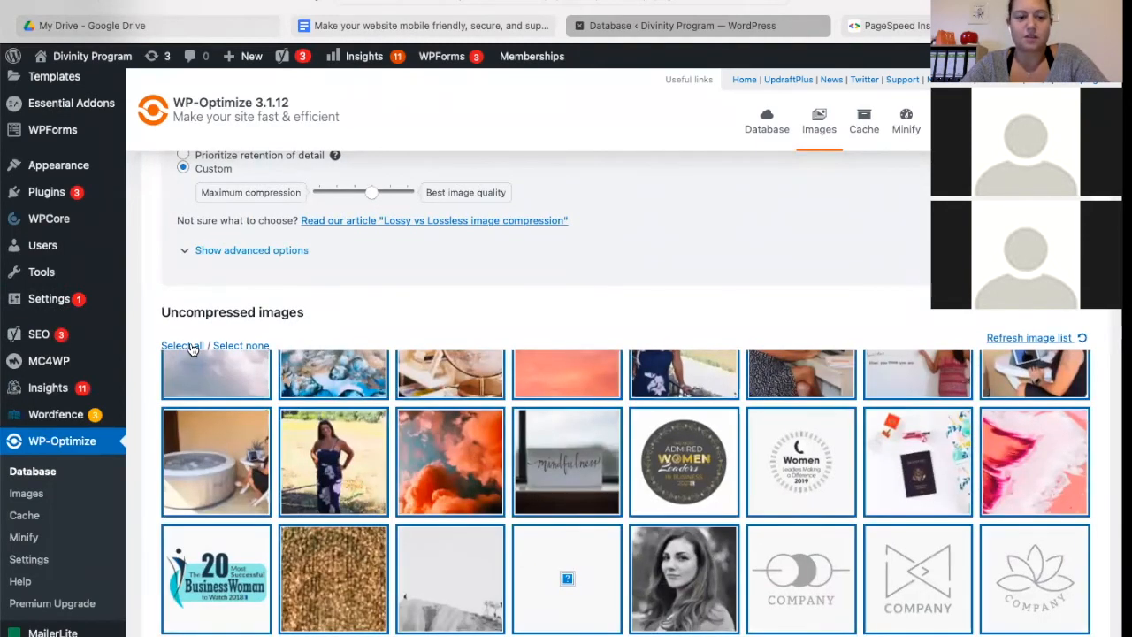
{"action": "scroll", "coordinate": [563, 321], "scroll_direction": "down", "scroll_amount": 3}
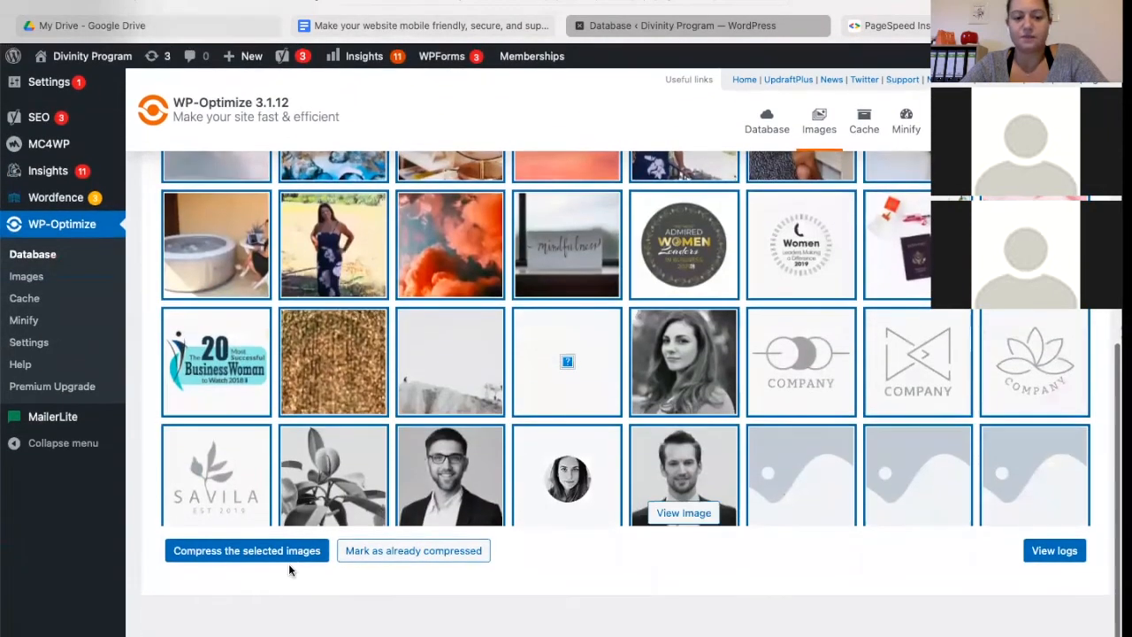
{"action": "left_click", "coordinate": [237, 550]}
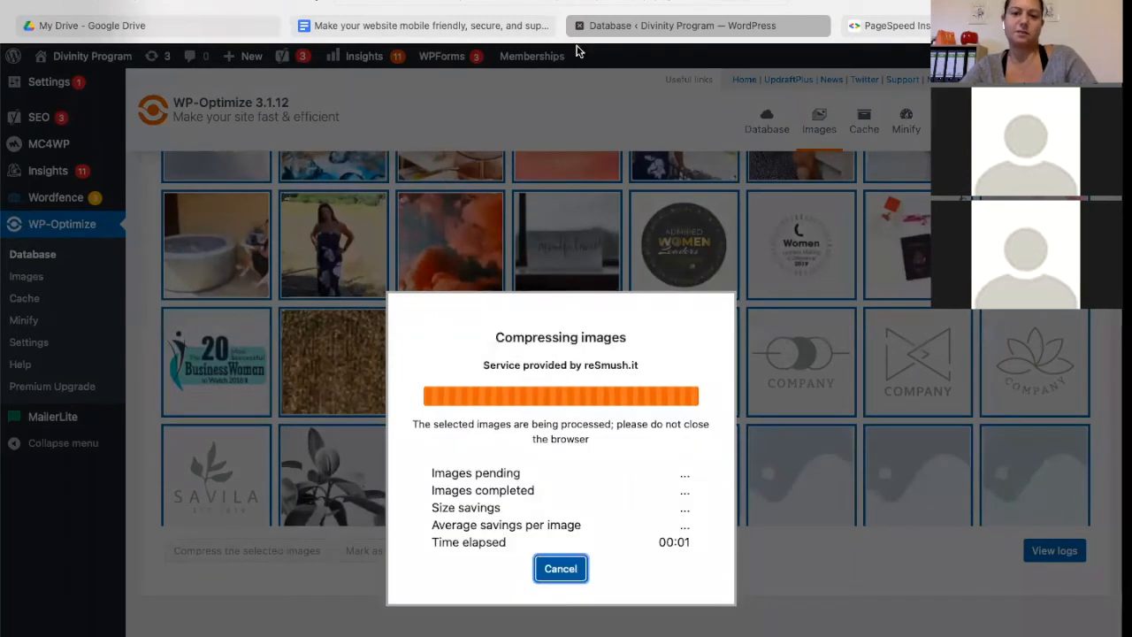
{"action": "left_click", "coordinate": [553, 571]}
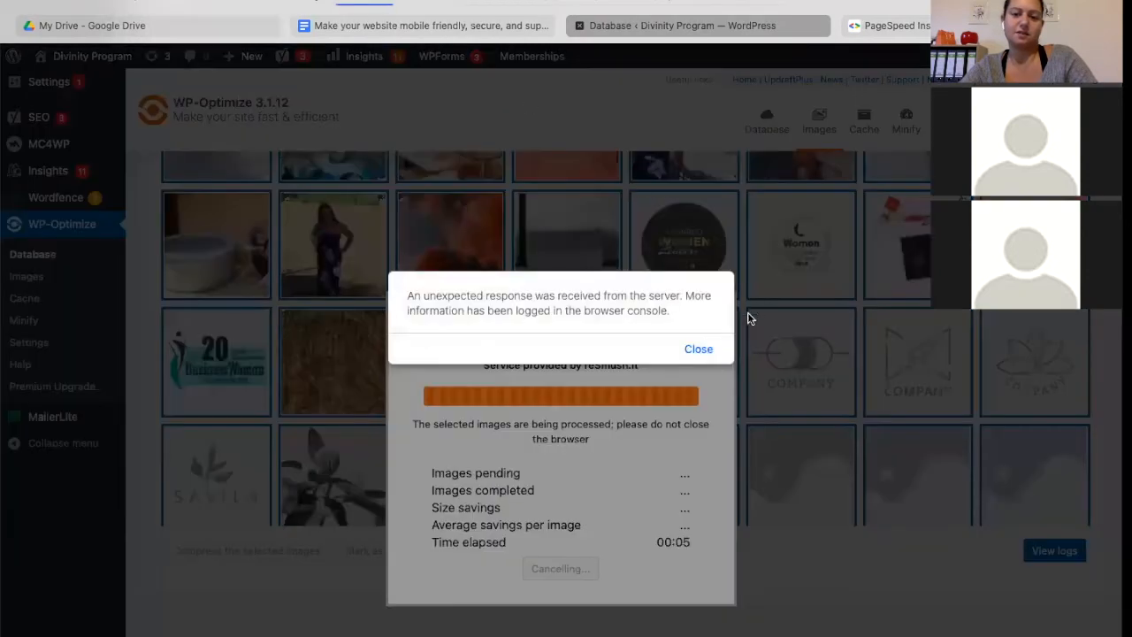
{"action": "left_click", "coordinate": [698, 348]}
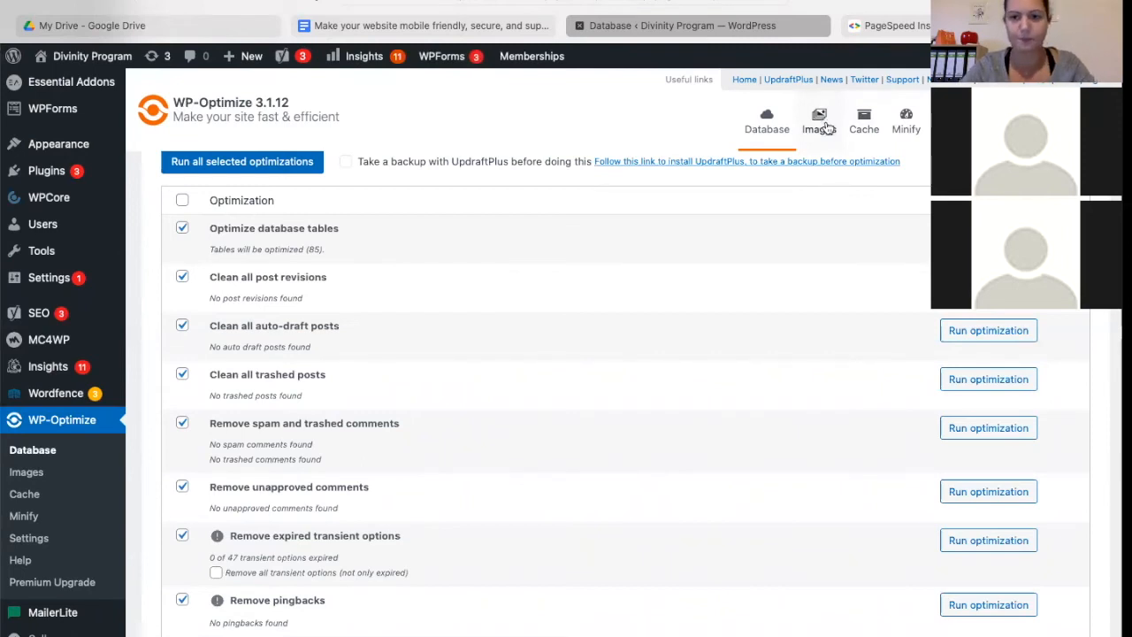
Review the image compression options and the uncompressed images section
{"action": "left_click", "coordinate": [823, 129]}
{"action": "scroll", "coordinate": [589, 306], "scroll_direction": "down", "scroll_amount": 5}
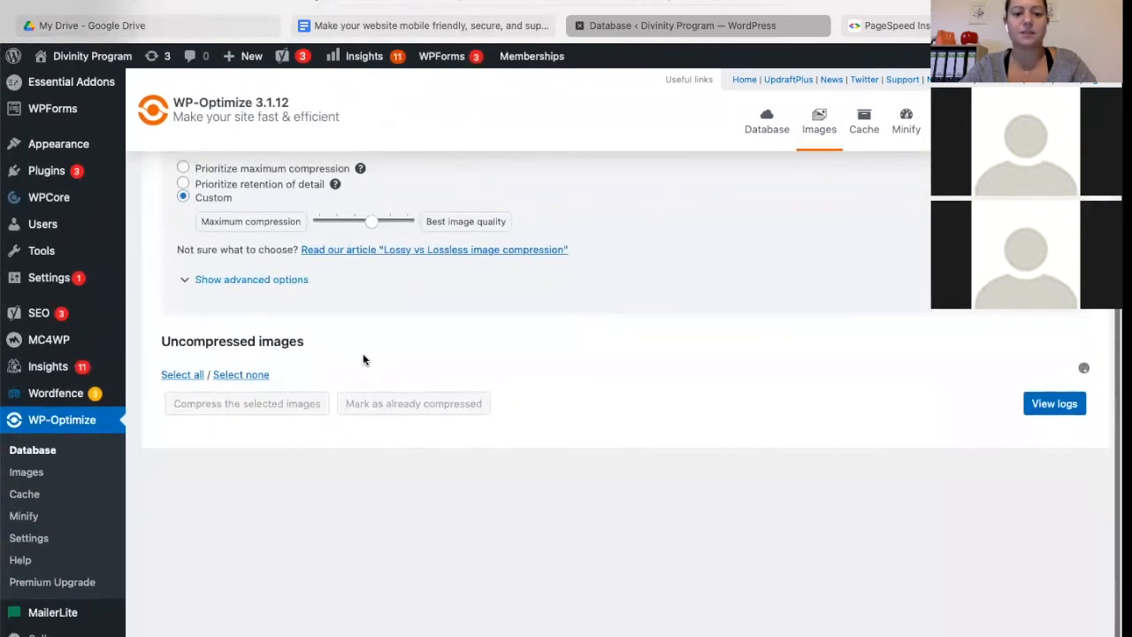
{"action": "scroll", "coordinate": [584, 276], "scroll_direction": "up", "scroll_amount": 3}
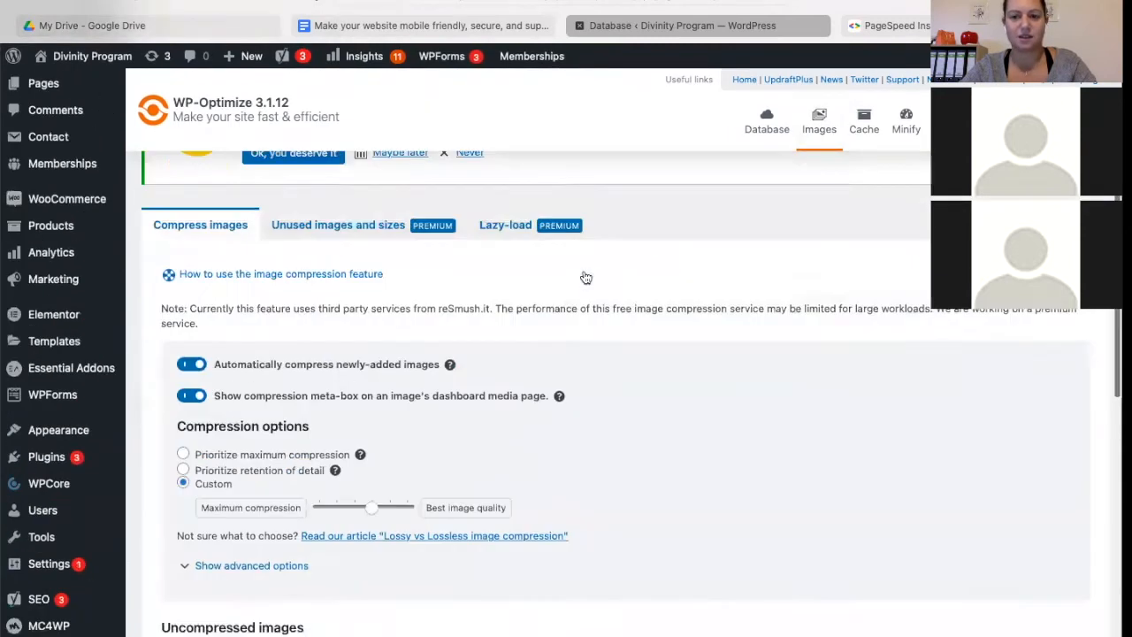
{"action": "scroll", "coordinate": [586, 278], "scroll_direction": "up", "scroll_amount": 2}
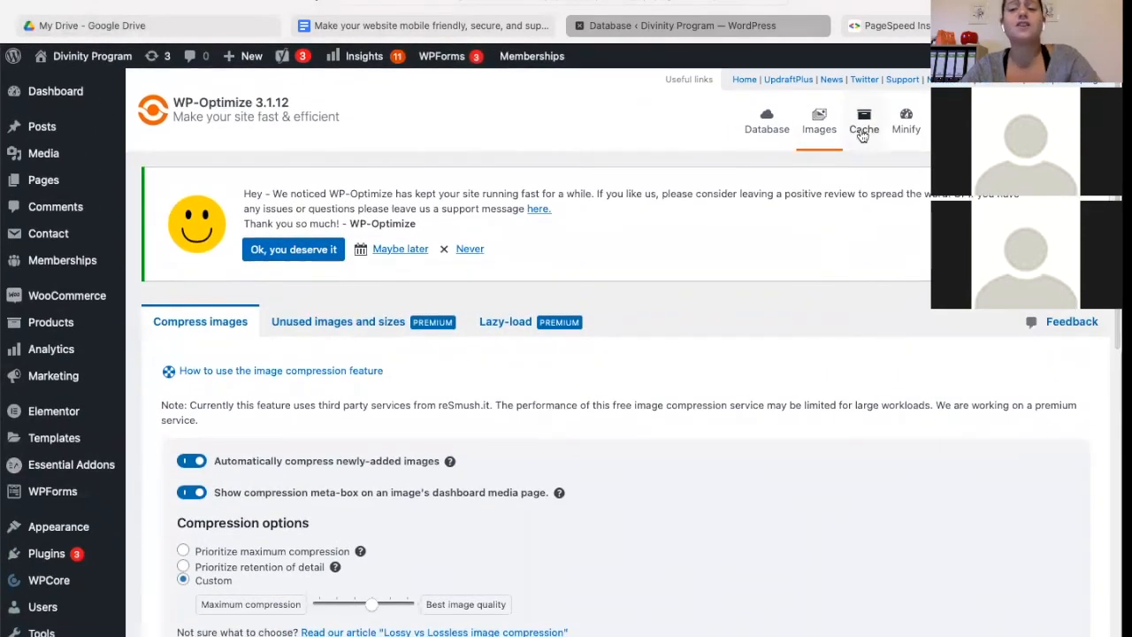
Enable page caching and save the cache settings with the lifespan kept at 24 hours
{"action": "left_click", "coordinate": [862, 133]}
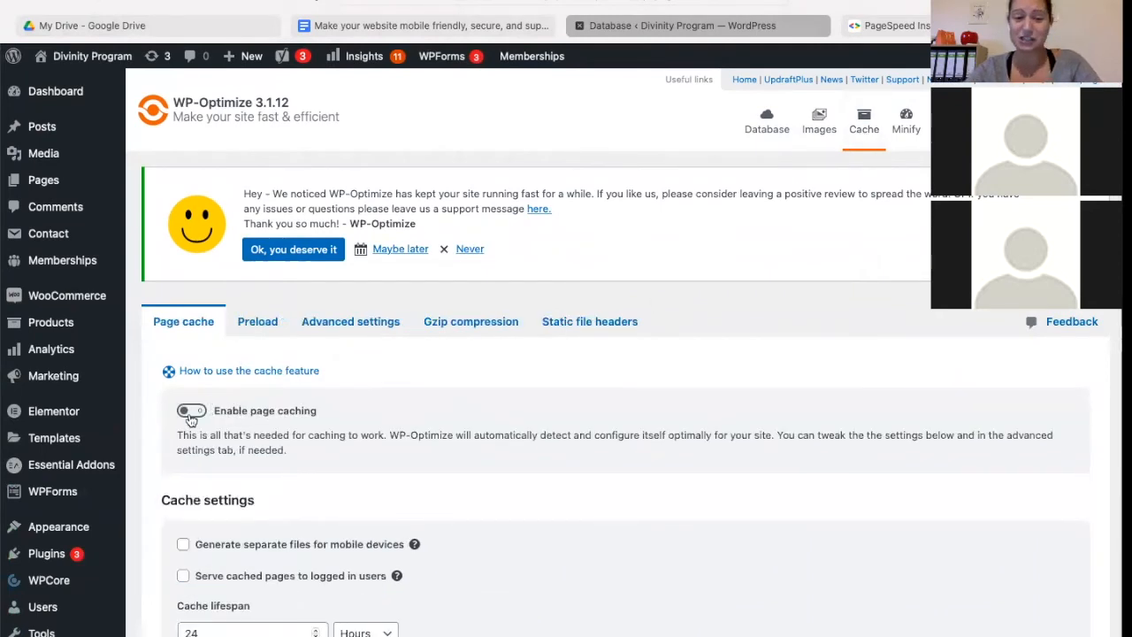
{"action": "left_click", "coordinate": [191, 411]}
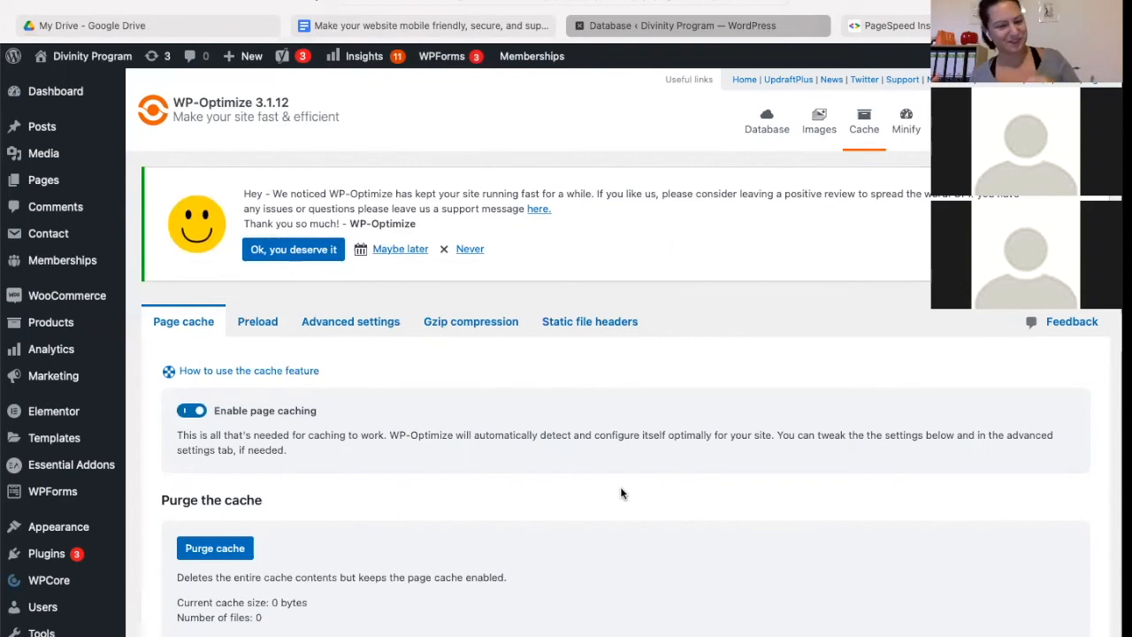
{"action": "scroll", "coordinate": [397, 413], "scroll_direction": "down", "scroll_amount": 4}
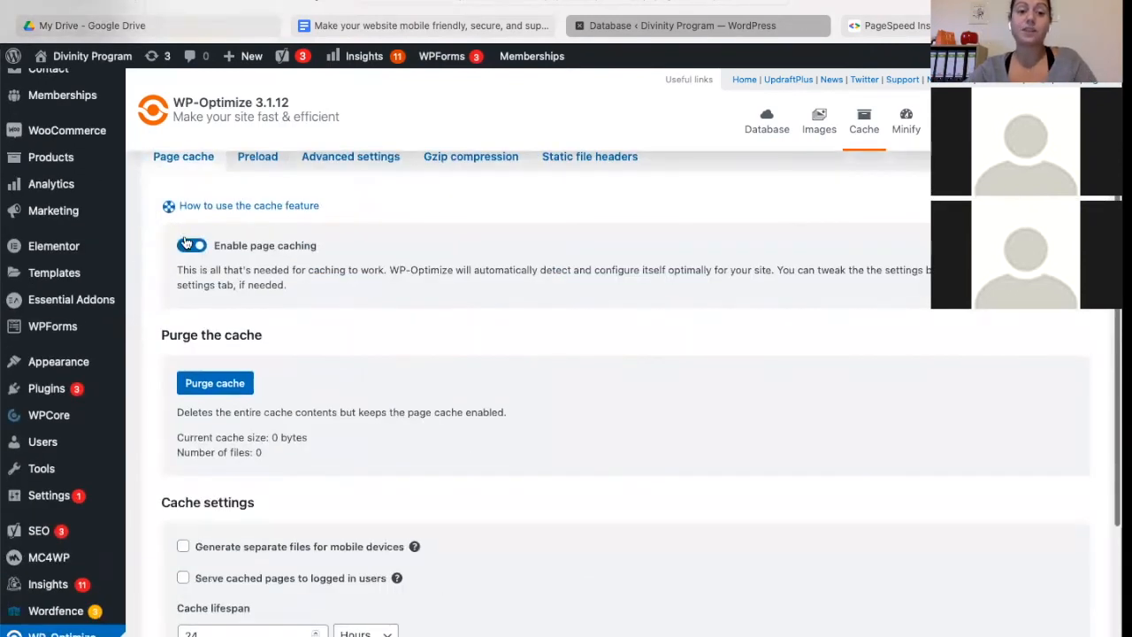
{"action": "scroll", "coordinate": [355, 393], "scroll_direction": "down", "scroll_amount": 3}
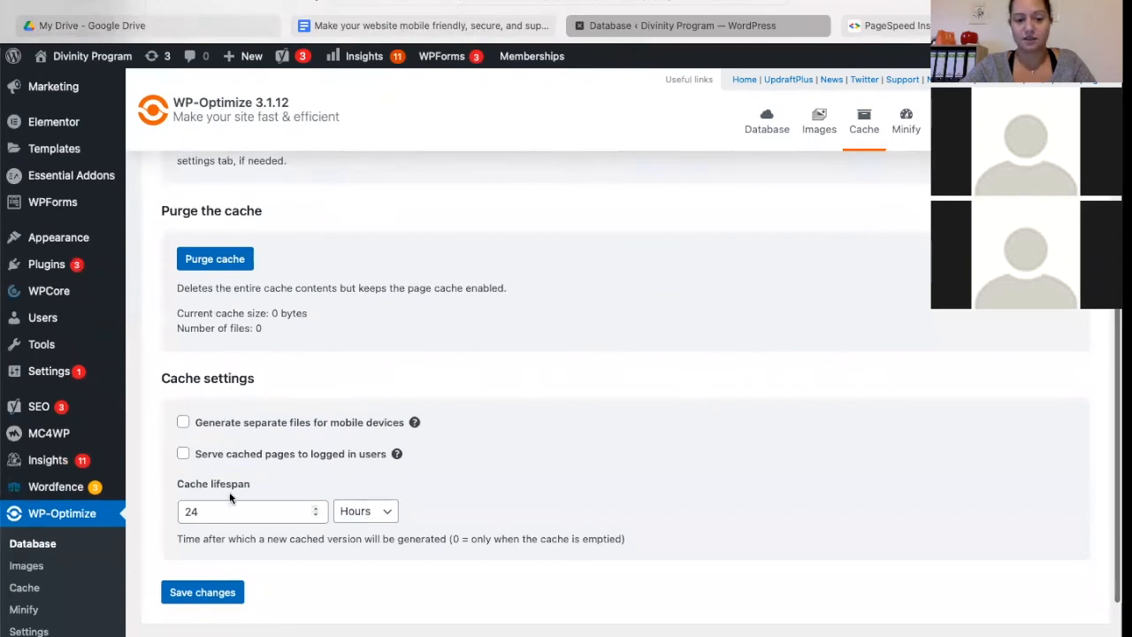
{"action": "scroll", "coordinate": [226, 513], "scroll_direction": "down", "scroll_amount": 2}
{"action": "left_click", "coordinate": [200, 504]}
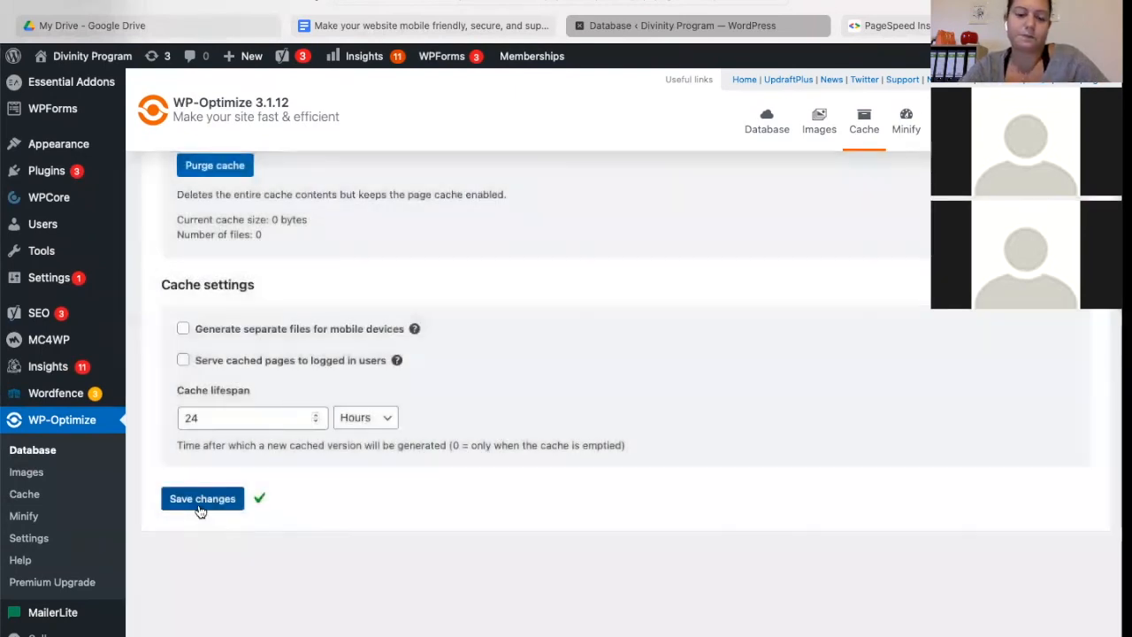
Enable minification of the site's JavaScript, CSS and HTML with the default settings
{"action": "scroll", "coordinate": [729, 225], "scroll_direction": "up", "scroll_amount": 2}
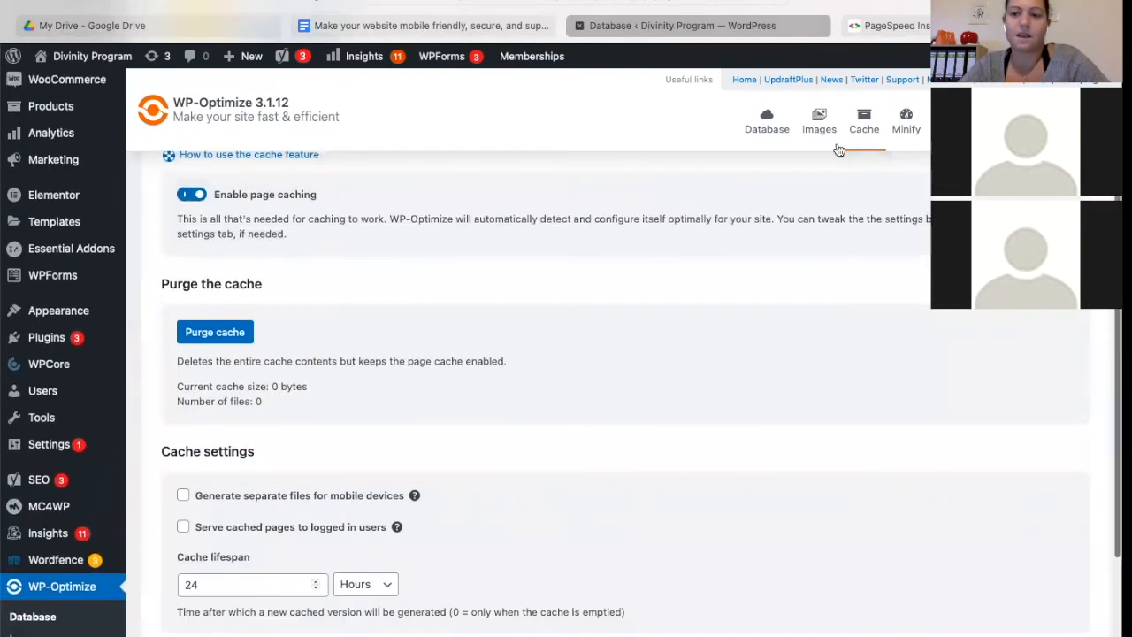
{"action": "left_click", "coordinate": [906, 124]}
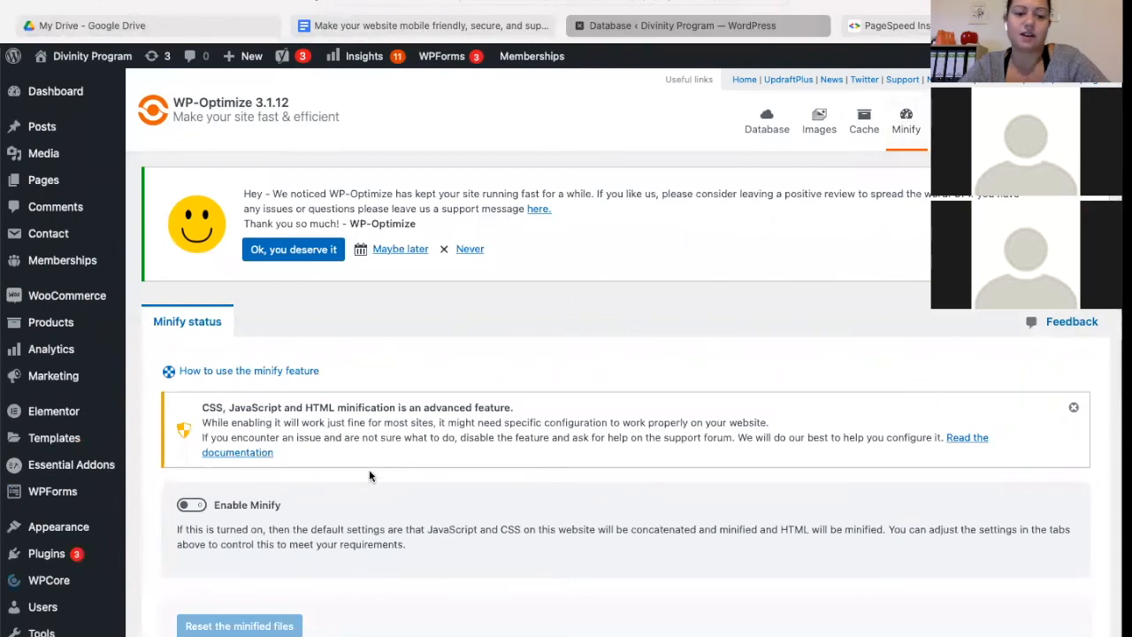
{"action": "scroll", "coordinate": [369, 468], "scroll_direction": "down", "scroll_amount": 2}
{"action": "left_click", "coordinate": [190, 410]}
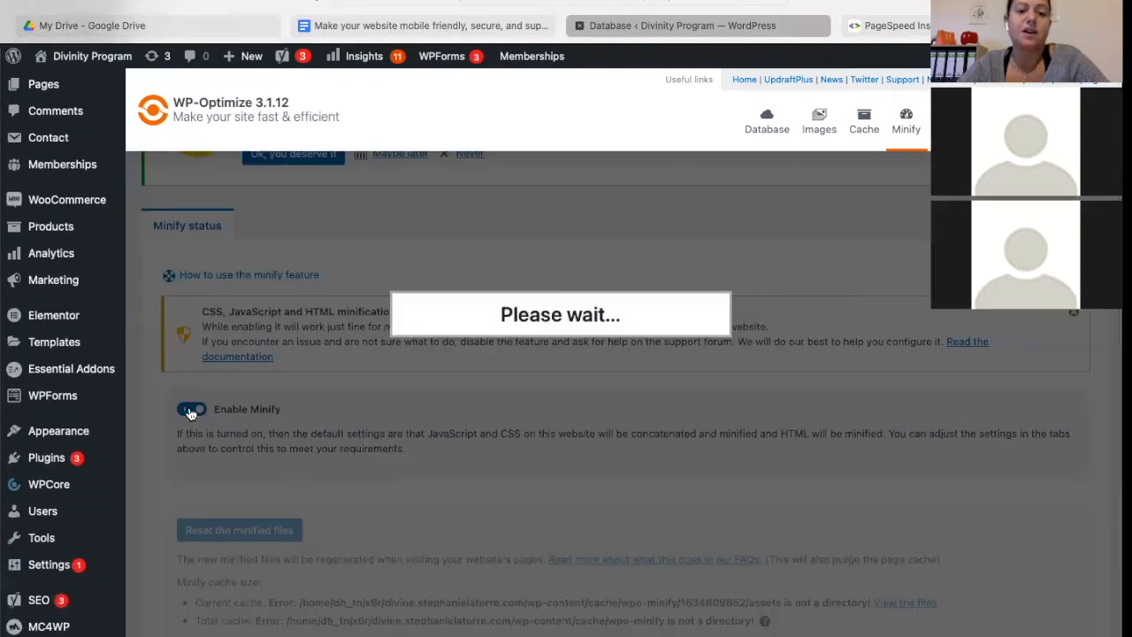